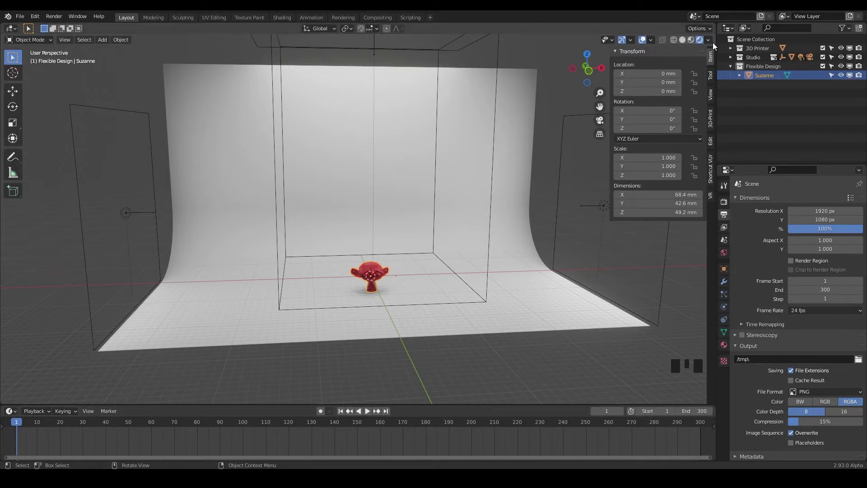
left_click(728, 28)
left_click(727, 170)
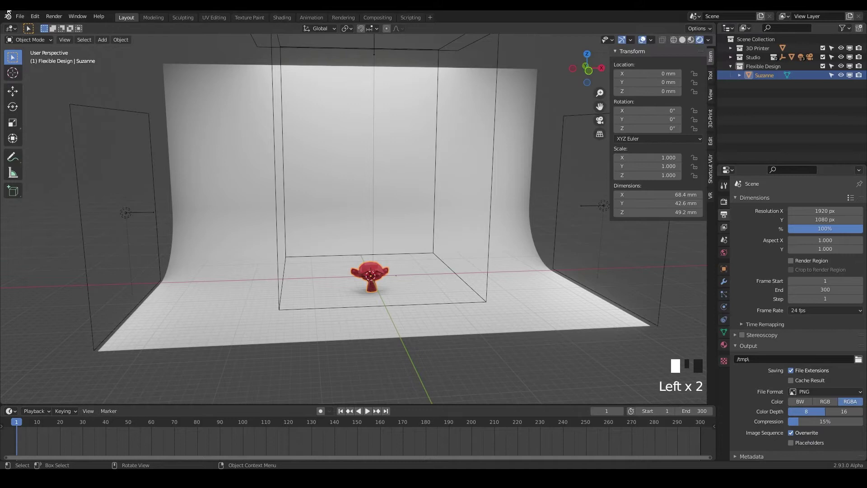
left_click(14, 32)
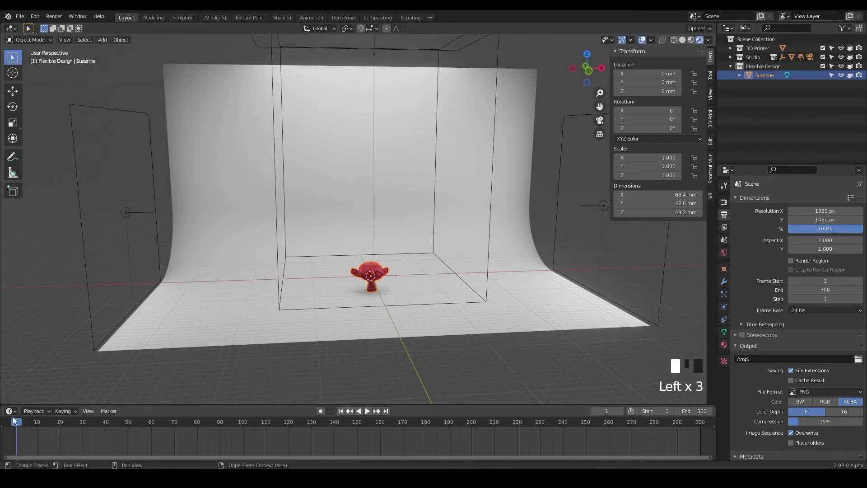
left_click(13, 412)
- Switch the main 3D viewport area to a Dope Sheet and the timeline area below it to a 3D Viewport
left_click(13, 30)
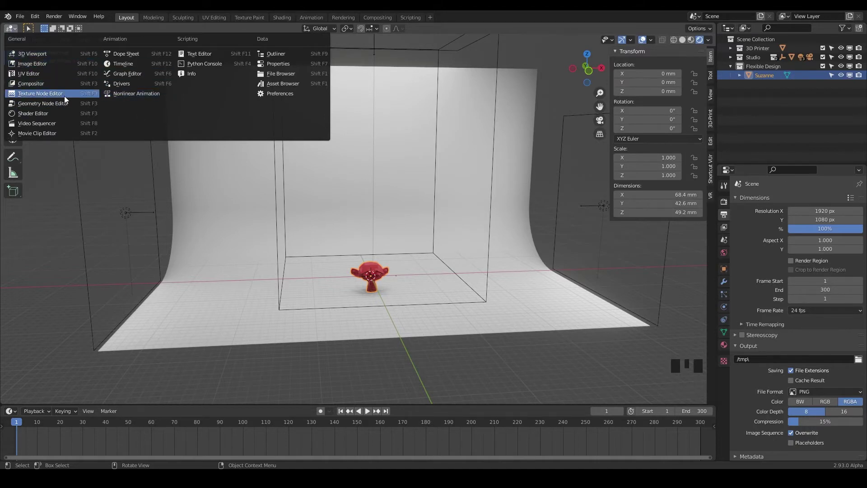
left_click(125, 63)
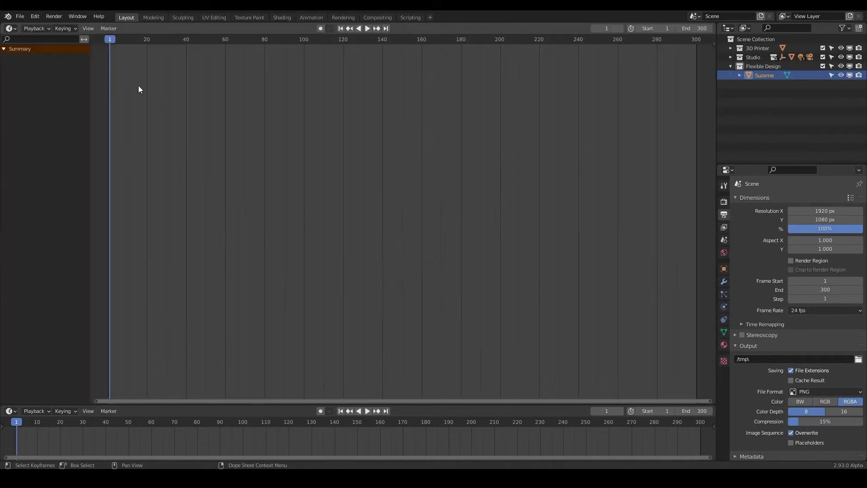
left_click(13, 411)
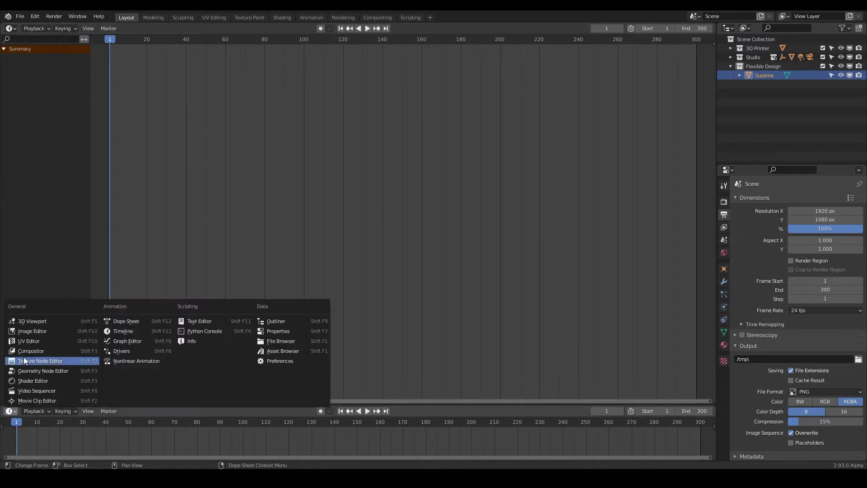
left_click(23, 324)
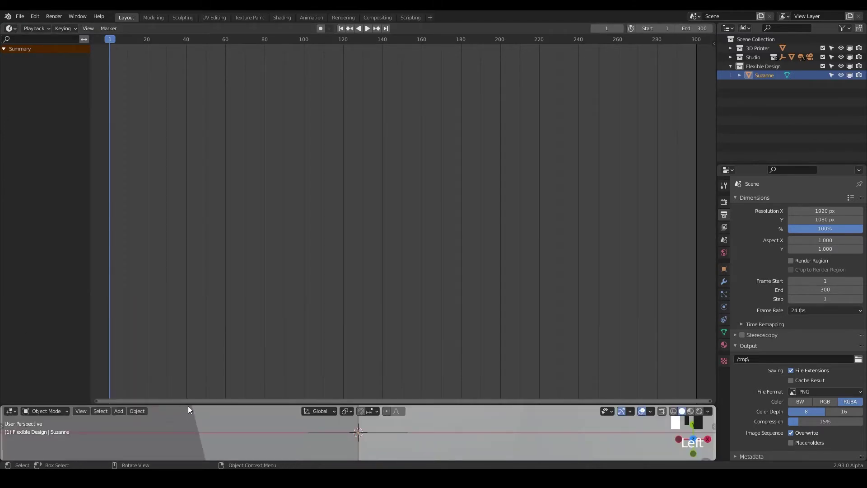
- Enlarge the lower 3D viewport to fill most of the window height and view the monkey head from the front at an angle
left_click_drag(188, 406, 196, 89)
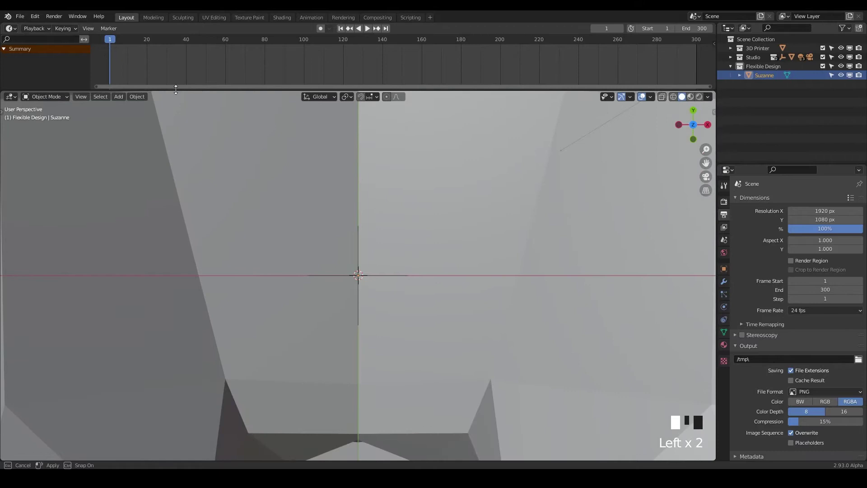
scroll(298, 240, "down", 14)
scroll(324, 257, "up", 2)
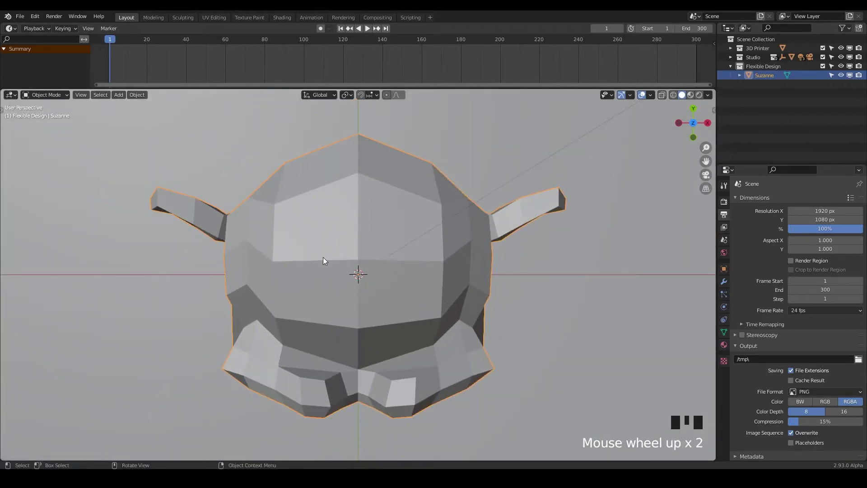
middle_click_drag(324, 258, 300, 175)
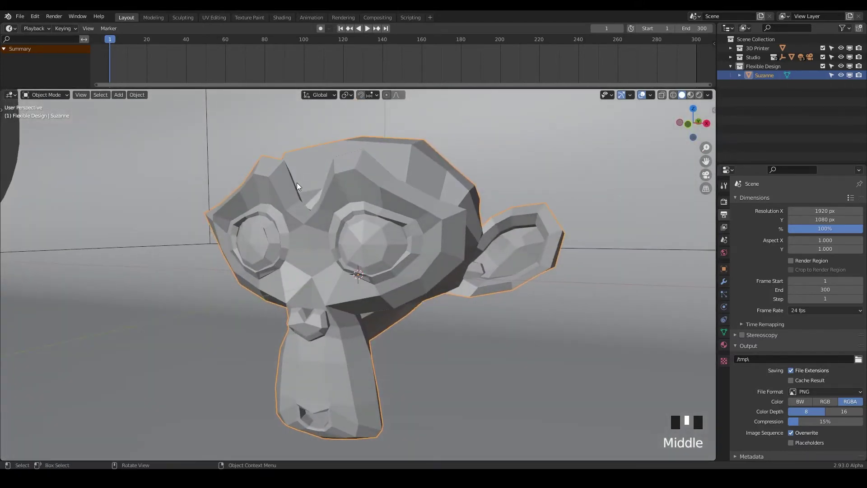
scroll(334, 180, "down", 2)
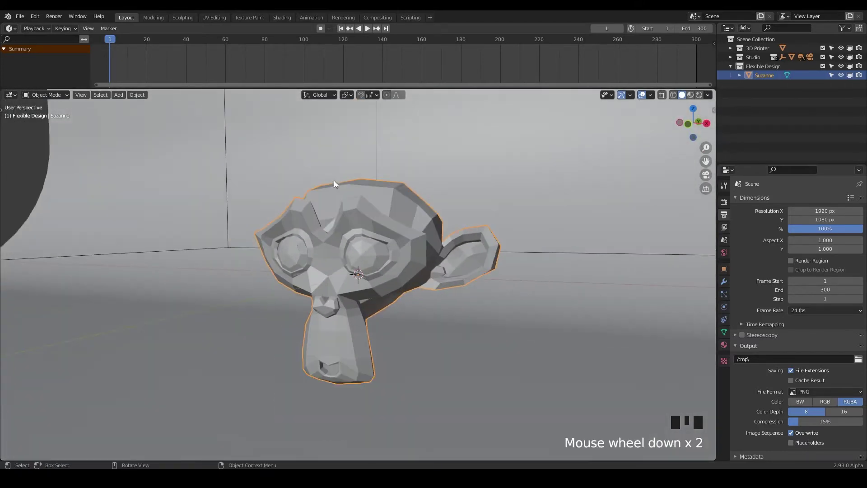
- Swap the two side editors so the upper area shows Properties and the lower one shows the Outliner
left_click(730, 28)
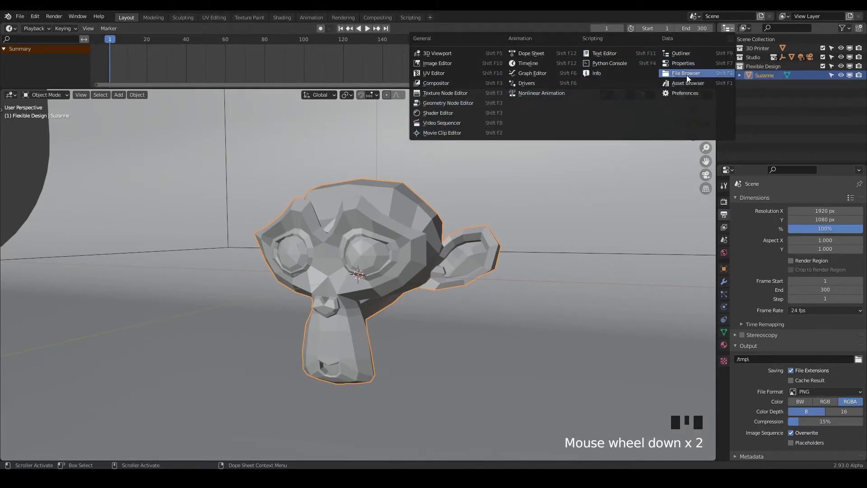
left_click(686, 64)
left_click(731, 171)
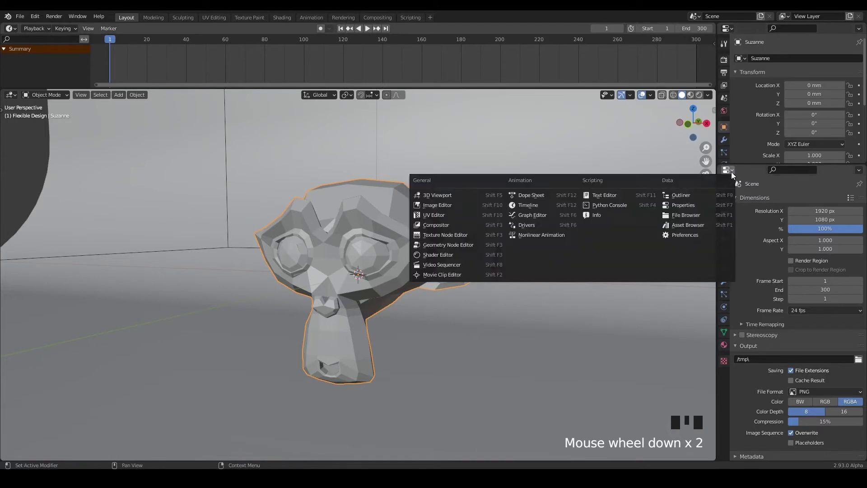
left_click(679, 194)
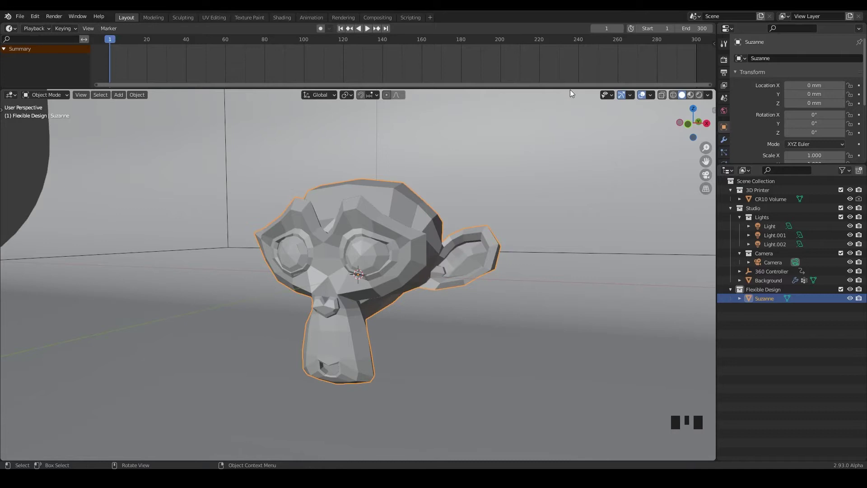
- Set the upper main area back to a 3D Viewport and the lower one to a Timeline, sized to roughly a quarter of the height
left_click_drag(571, 89, 558, 150)
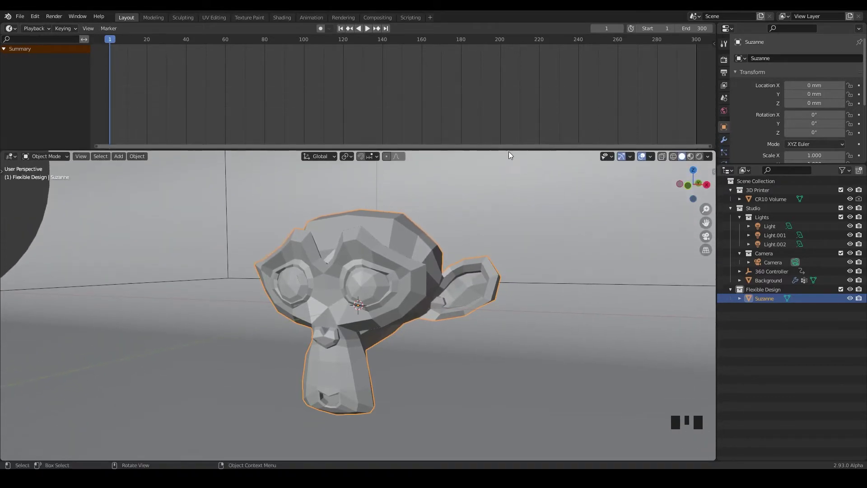
left_click(8, 28)
left_click(36, 54)
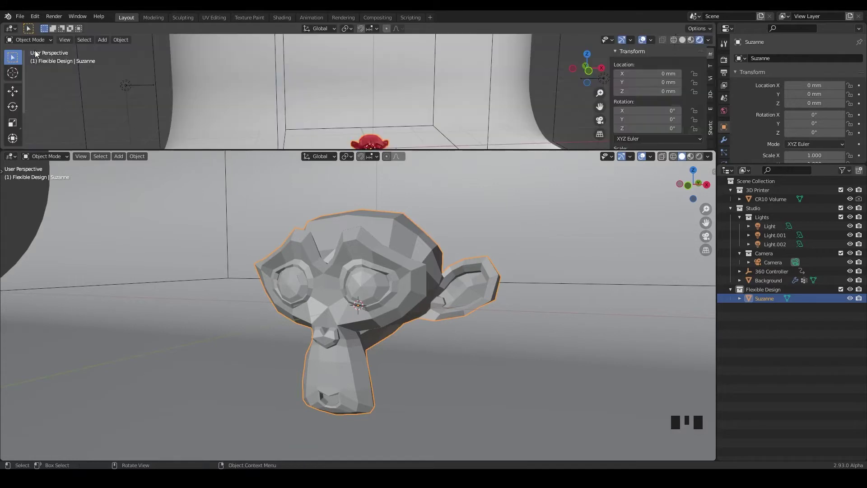
left_click(10, 157)
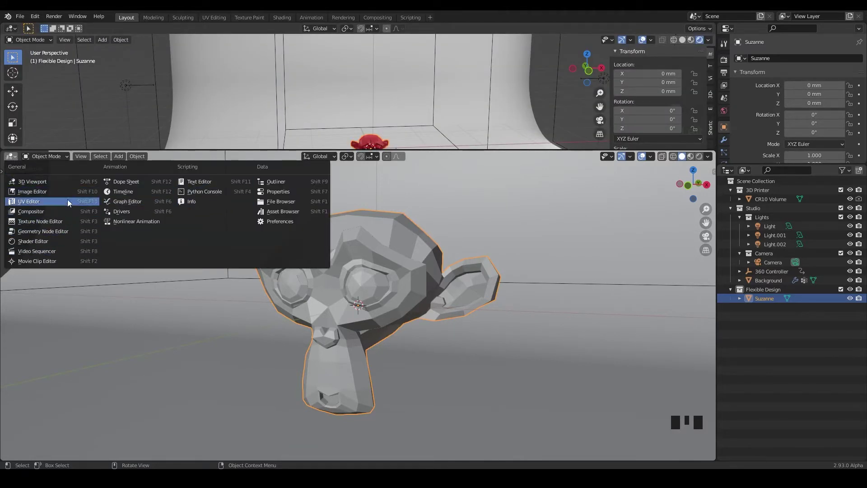
left_click(134, 193)
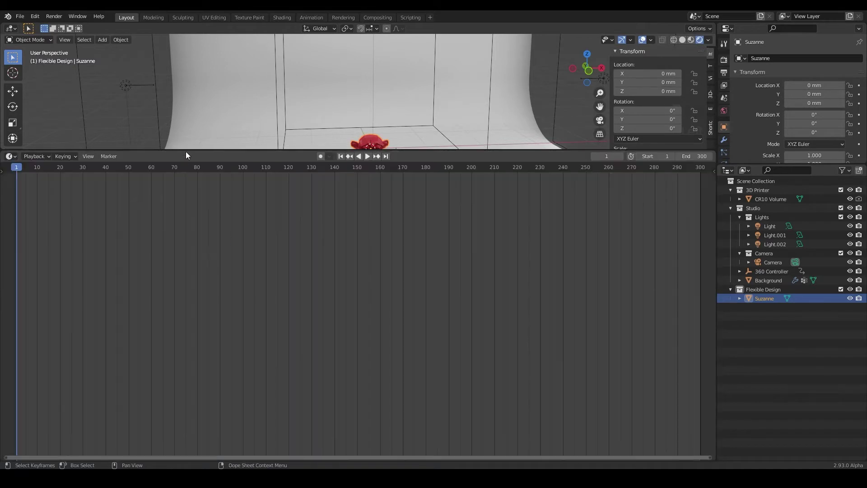
left_click_drag(186, 152, 152, 359)
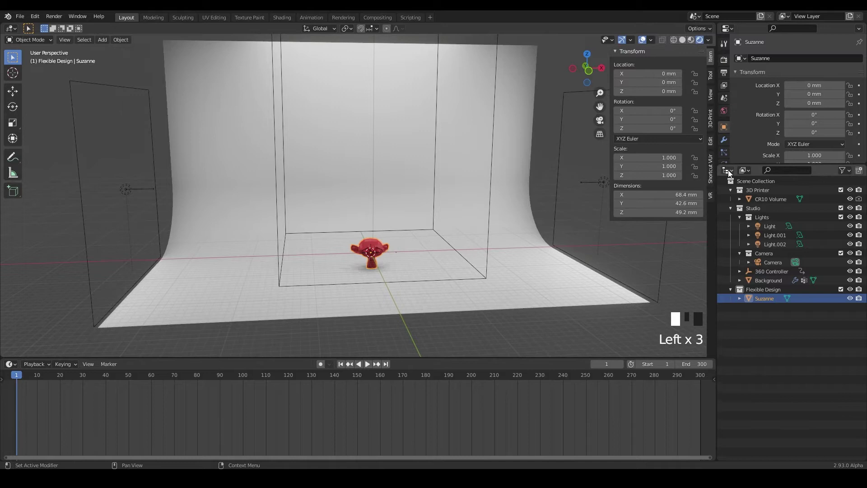
- Change the lower side area back to Properties and the upper side area back to the Outliner
left_click(728, 171)
left_click(696, 203)
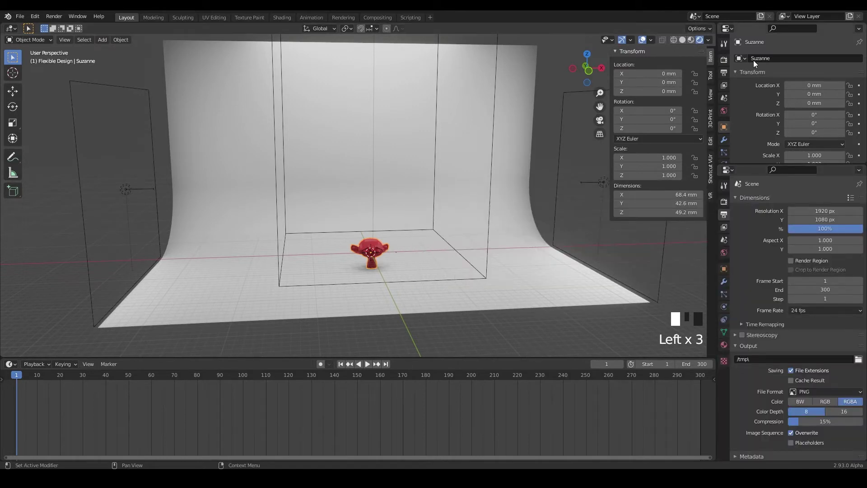
left_click(728, 29)
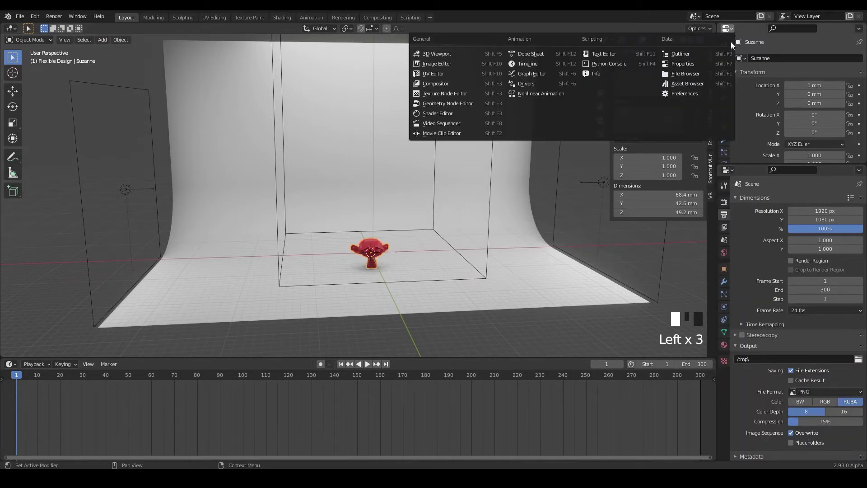
left_click(683, 54)
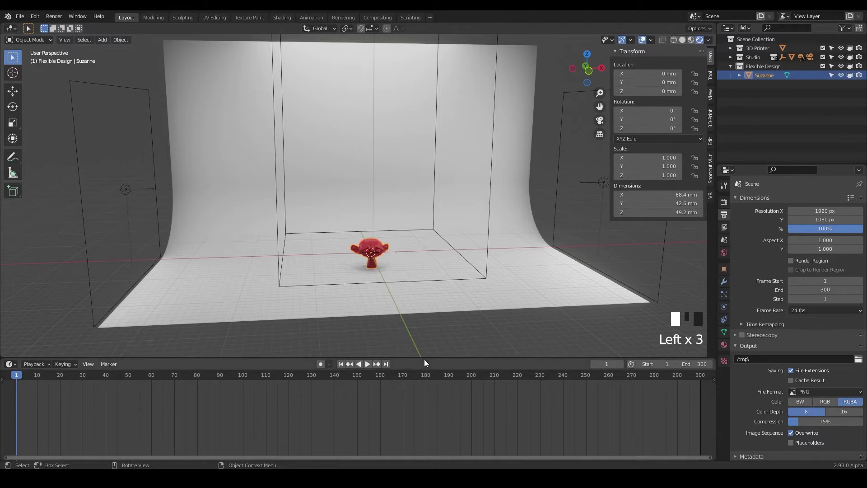
- Split the 3D viewport horizontally into two stacked viewports and adjust their shared border so both are about equal in height
right_click(472, 358)
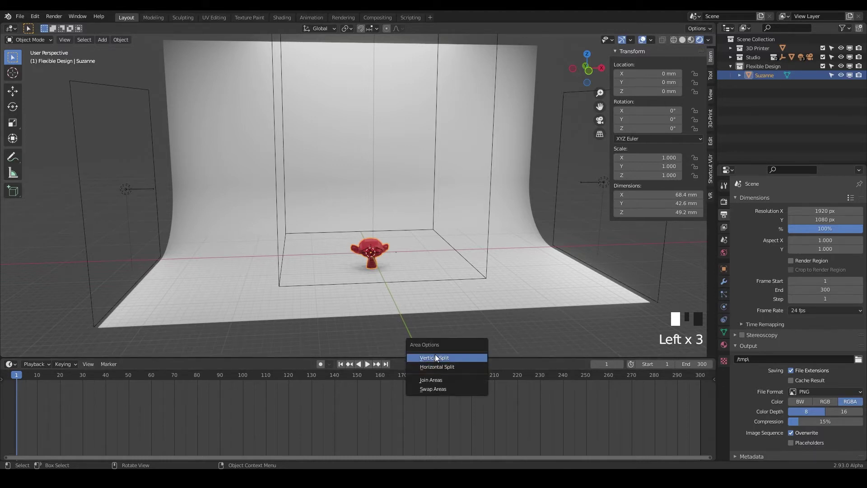
left_click(438, 368)
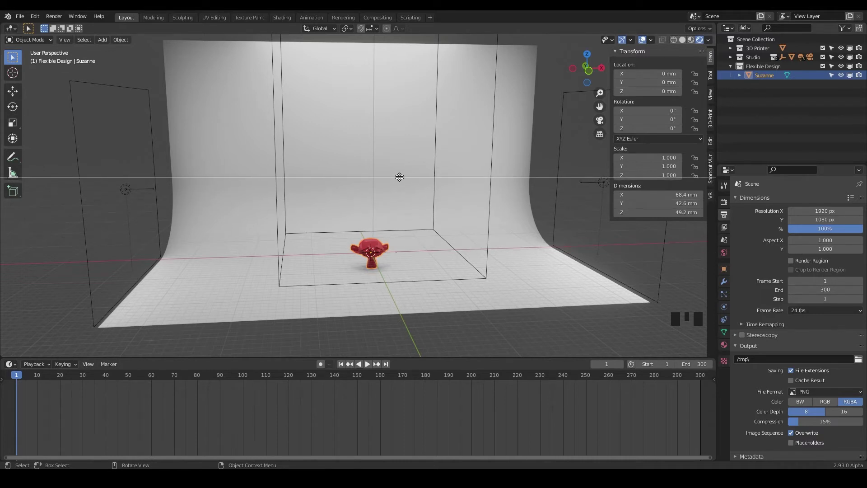
key("Tab")
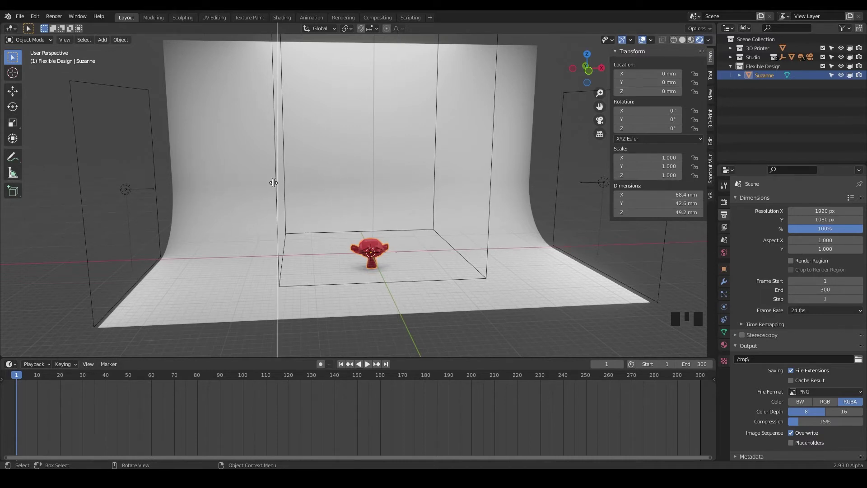
key("Tab")
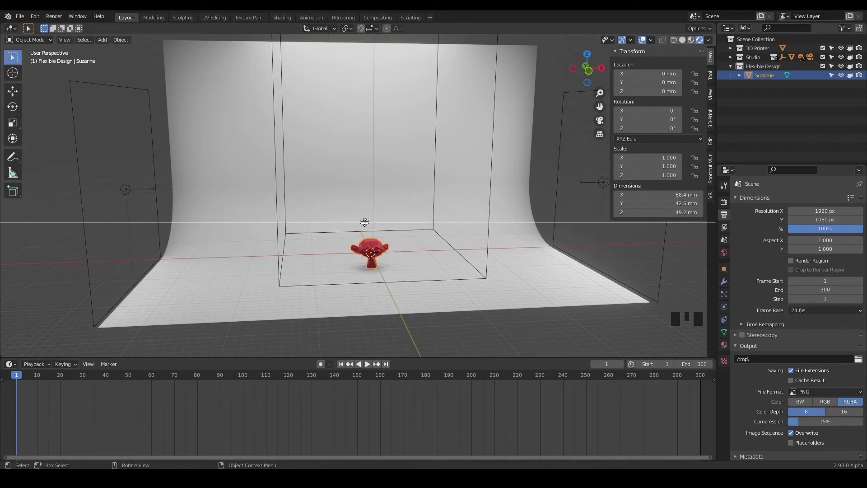
left_click(366, 222)
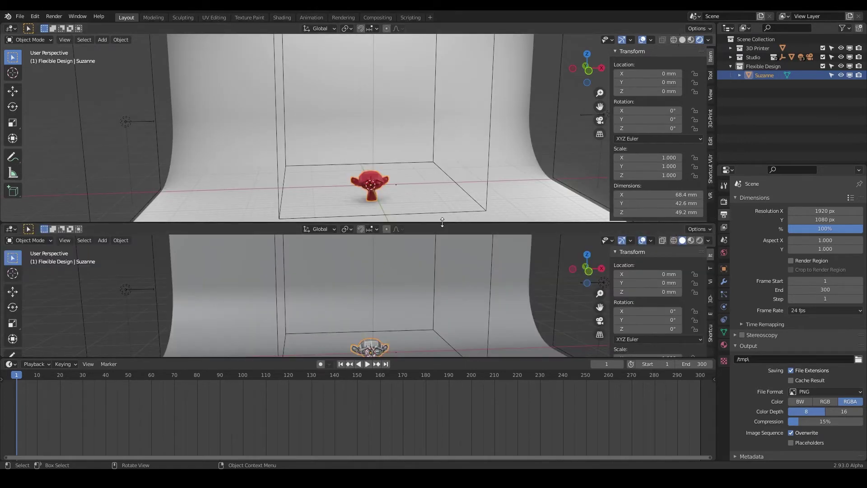
left_click_drag(400, 224, 447, 193)
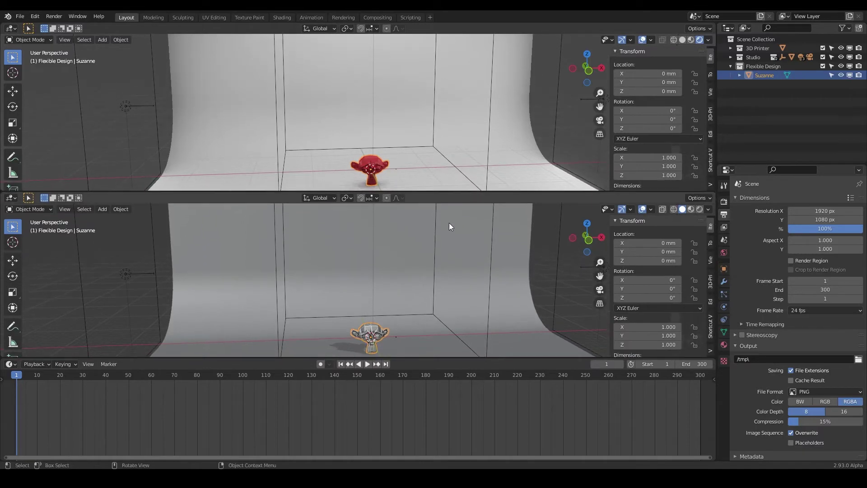
- Hide the toolbar and the sidebar in both the lower and the upper 3D viewports
key("t")
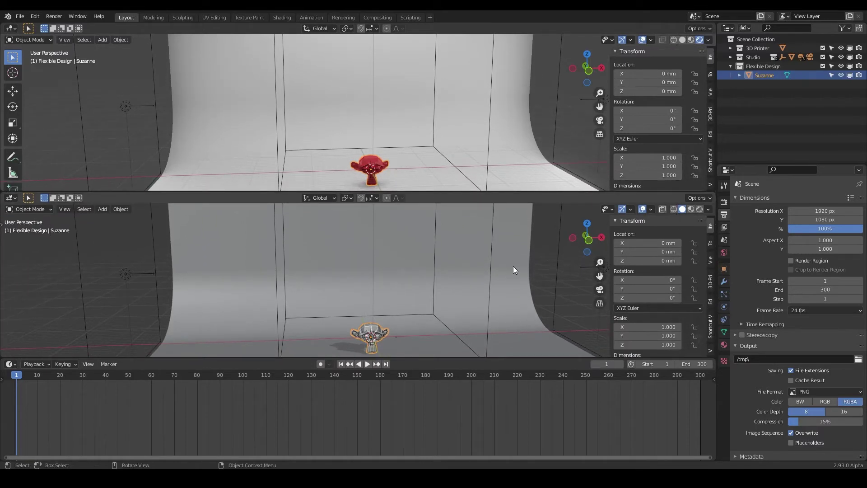
key("n")
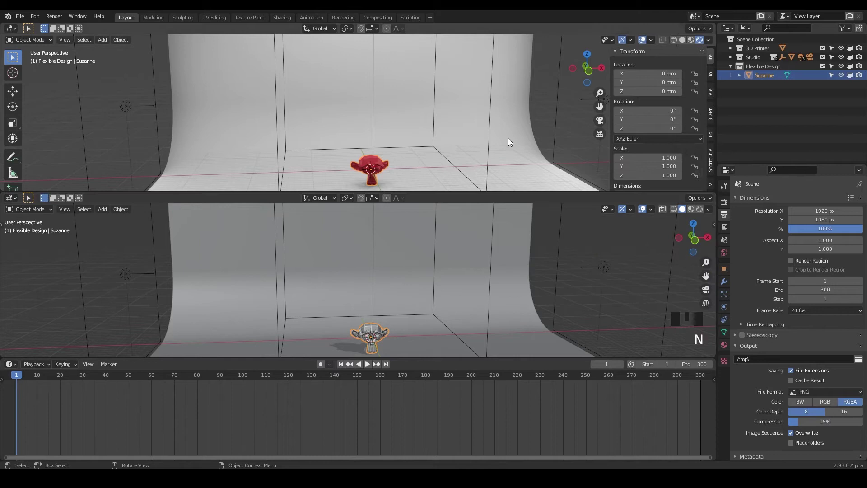
key("t")
key("n")
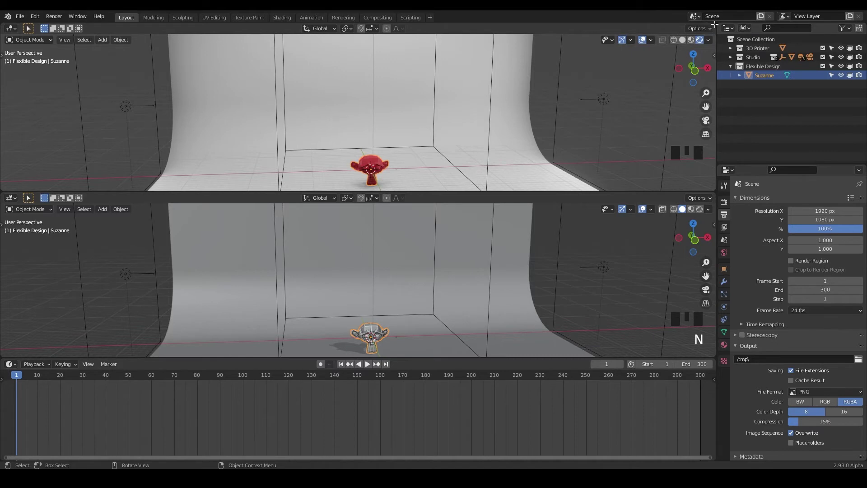
- Split the upper viewport into two side-by-side viewports and the lower viewport into two stacked ones
left_click_drag(708, 29, 377, 139)
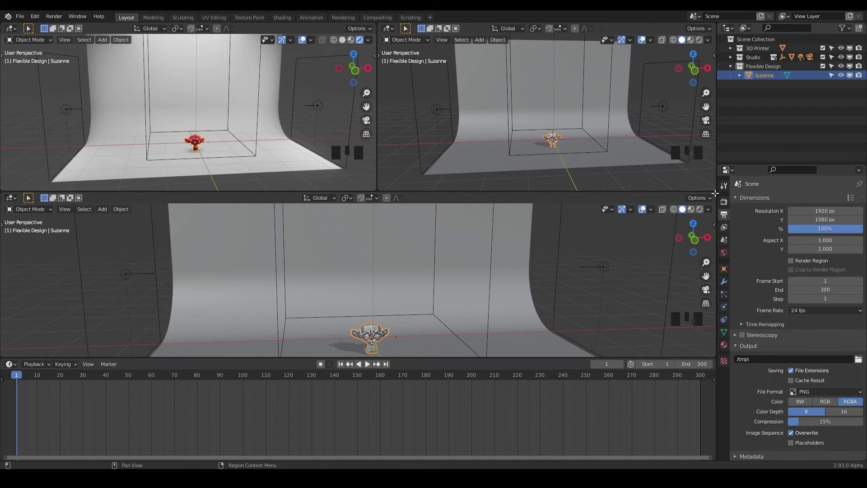
left_click_drag(715, 194, 650, 272)
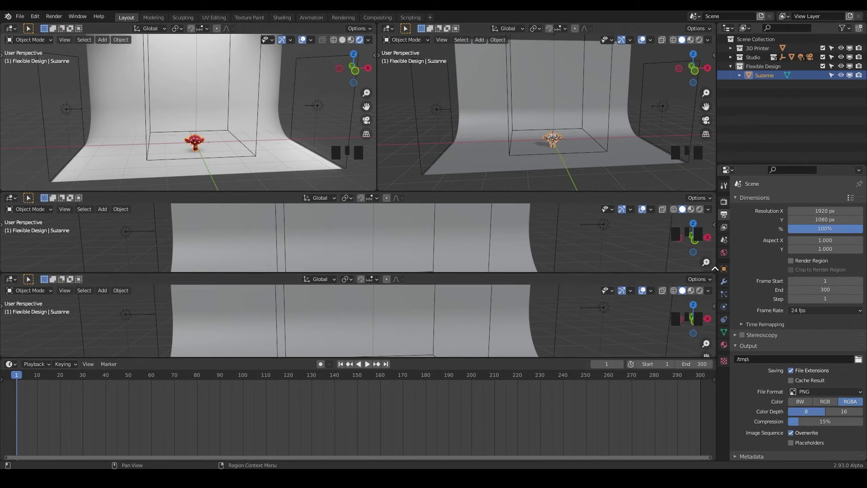
- Join the two stacked lower viewports into one by extending the bottom one over the one above it
left_click_drag(715, 269, 711, 264)
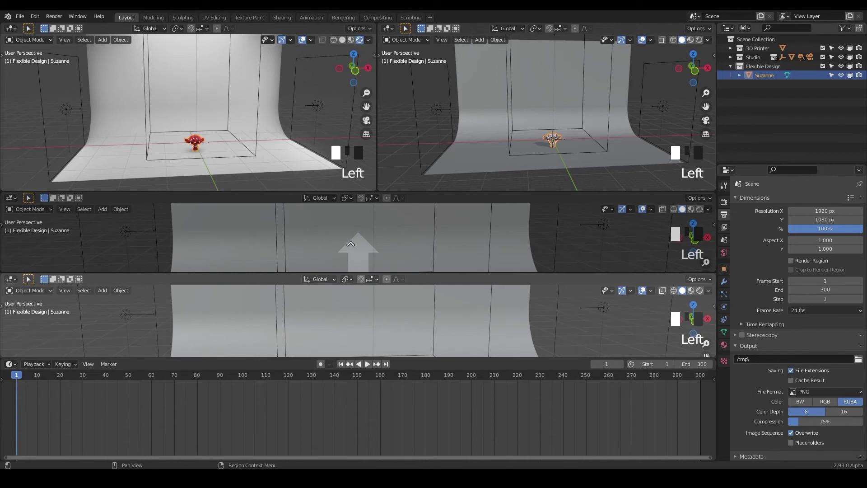
left_click_drag(351, 244, 355, 241)
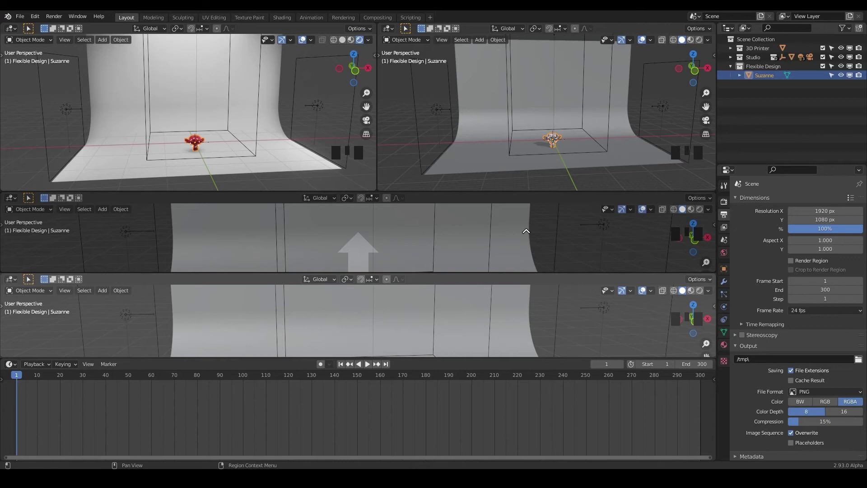
left_click_drag(526, 231, 527, 232)
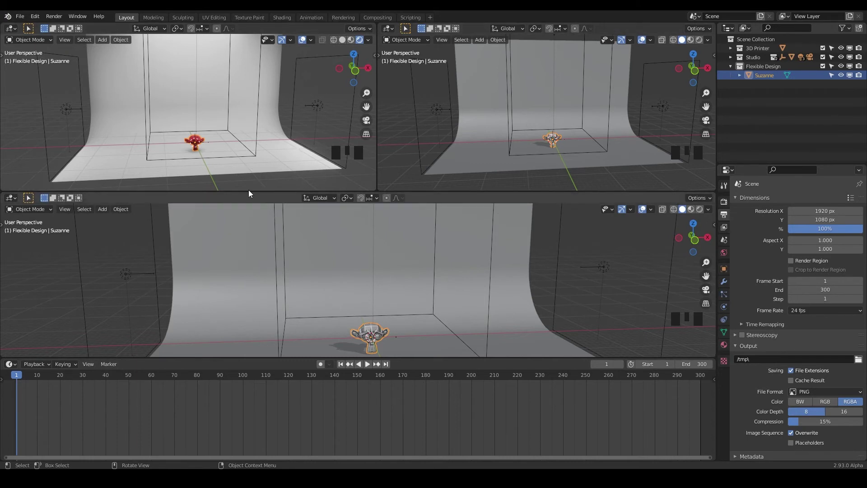
- Split the lower 3D viewport into two side-by-side viewports and join them back into one
left_click_drag(715, 354, 377, 344)
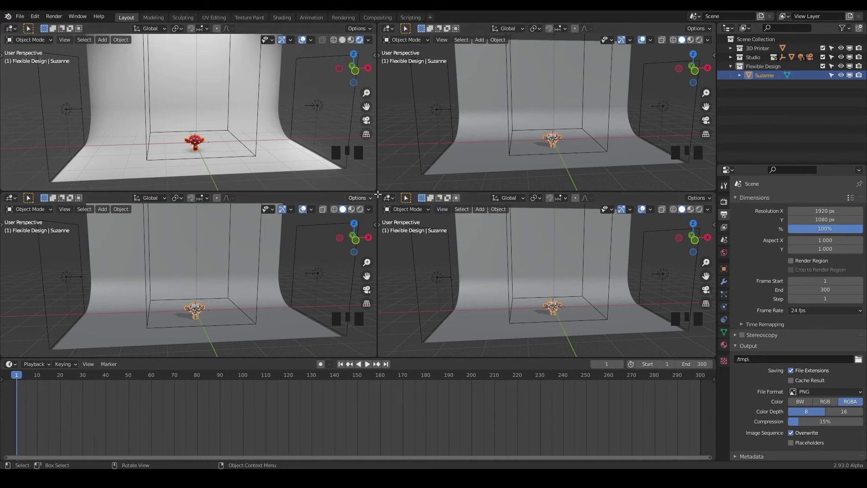
left_click_drag(378, 194, 374, 195)
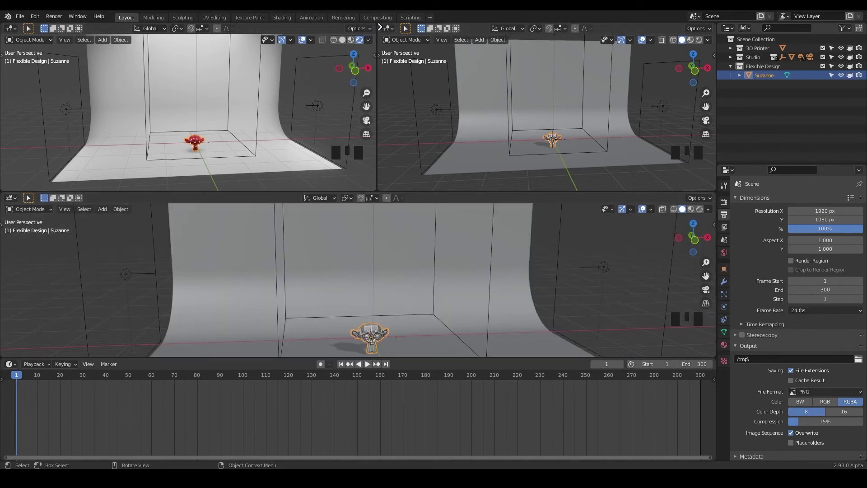
- Join all remaining 3D viewports into the single rendered one and lower its border with the timeline to enlarge it
left_click_drag(380, 27, 382, 28)
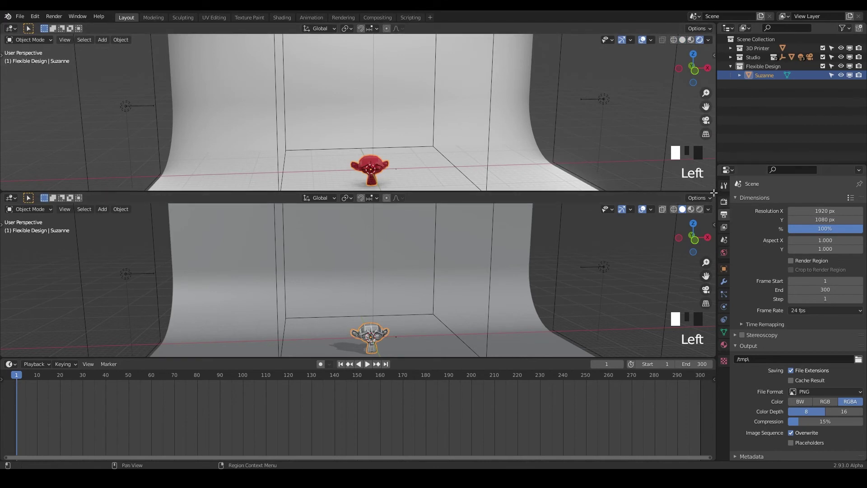
left_click_drag(714, 193, 457, 266)
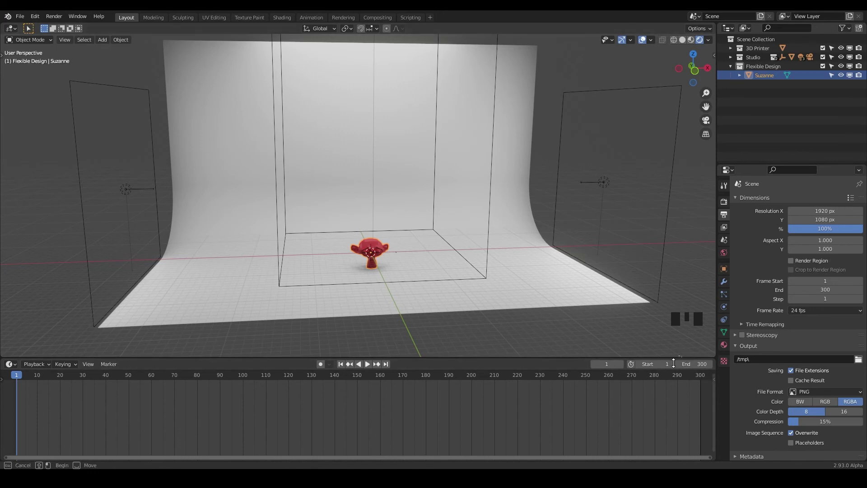
left_click(655, 353)
left_click_drag(571, 356, 571, 392)
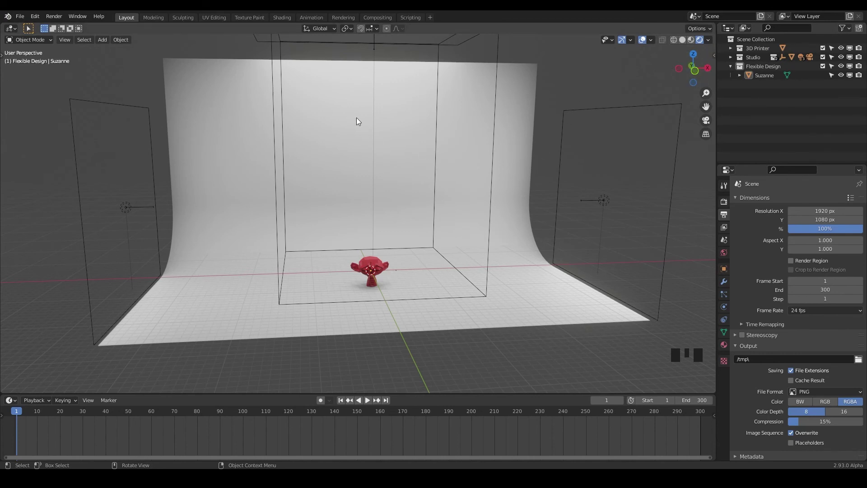
- Toggle the 3D viewport repeatedly between Quad View and the single perspective view, ending in the single view
key("ctrl+alt+q")
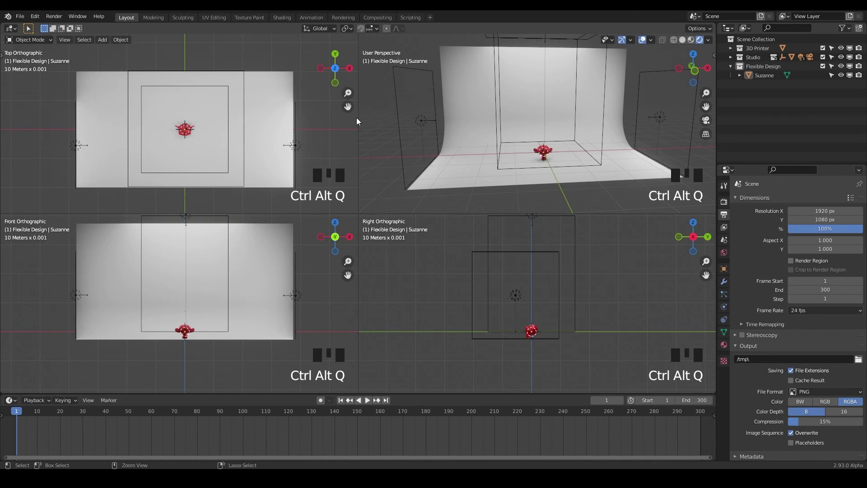
key("ctrl+alt+q")
key("ctrl+alt+q")
key("ctrl+alt+q")
key("ctrl+alt+q")
key("ctrl+alt+q")
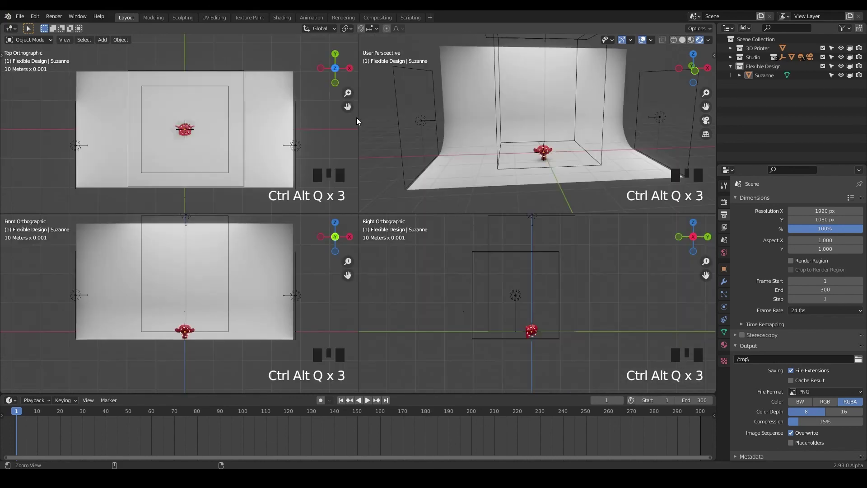
key("ctrl+alt+q")
key("ctrl+alt+q")
key("ctrl+alt+q")
key("ctrl+alt+q")
key("ctrl+alt+q")
key("ctrl+alt+q")
key("ctrl+alt+q")
key("ctrl+alt+q")
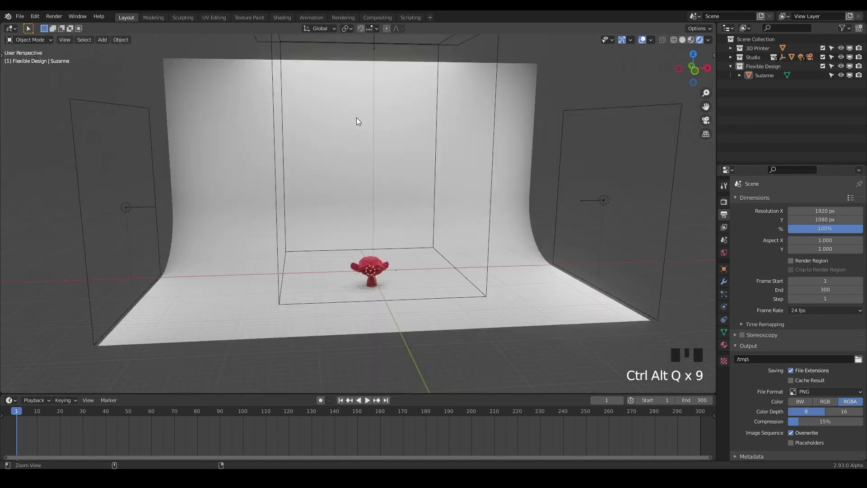
key("ctrl+alt+q")
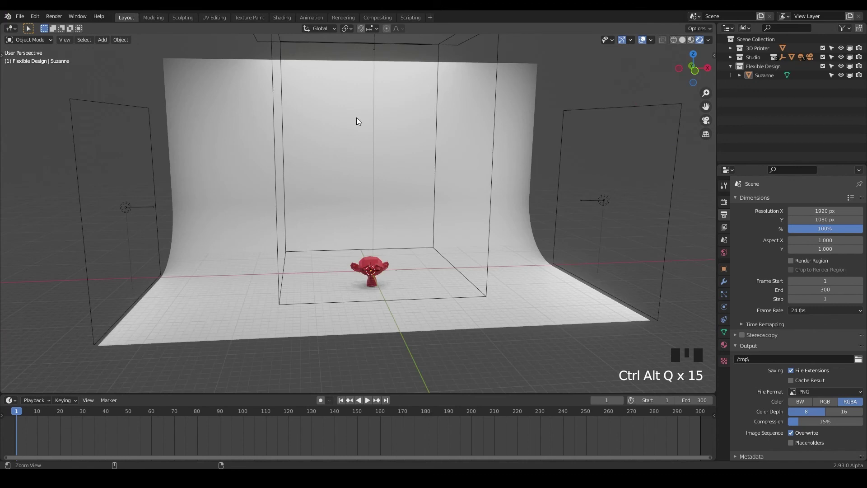
key("ctrl+alt+q")
key("ctrl+alt+q")
key("ctrl+alt+q")
key("ctrl+alt+q")
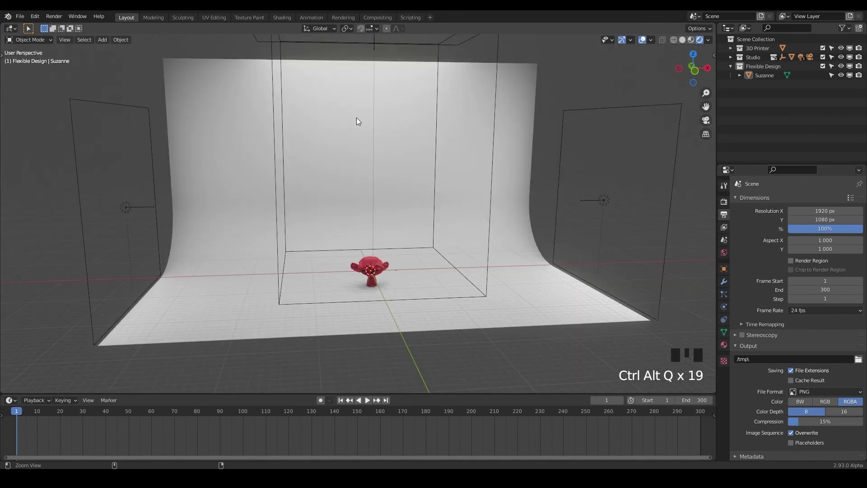